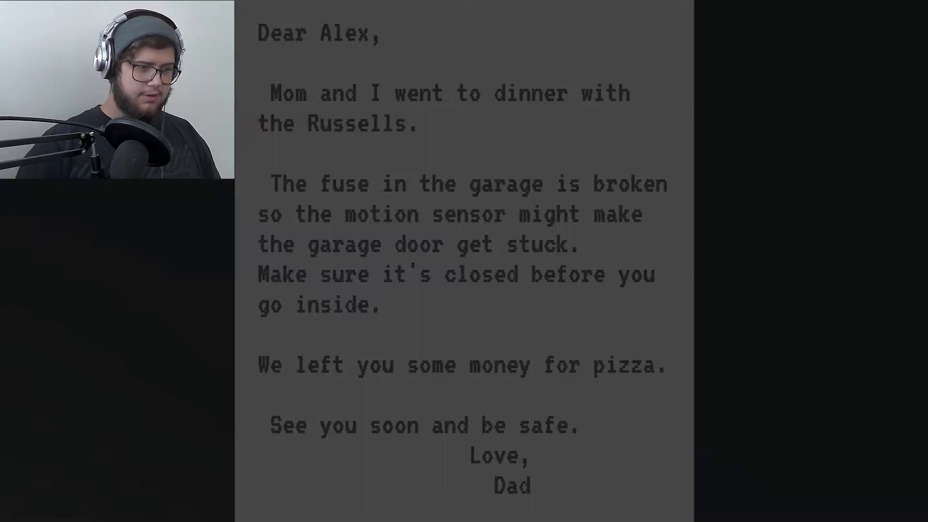
Step: Put down Dad's note and walk through the garage past the parked car
{"action": "key", "text": "e"}
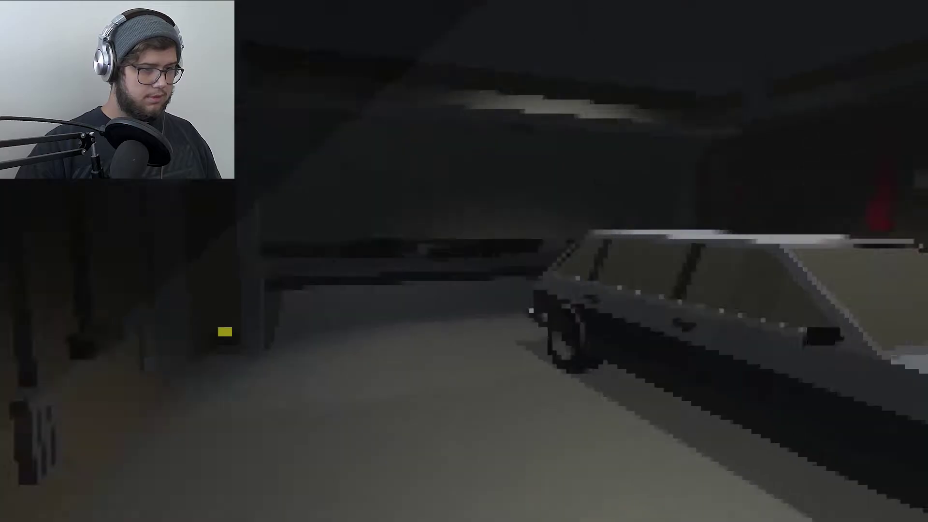
{"action": "key", "text": "w"}
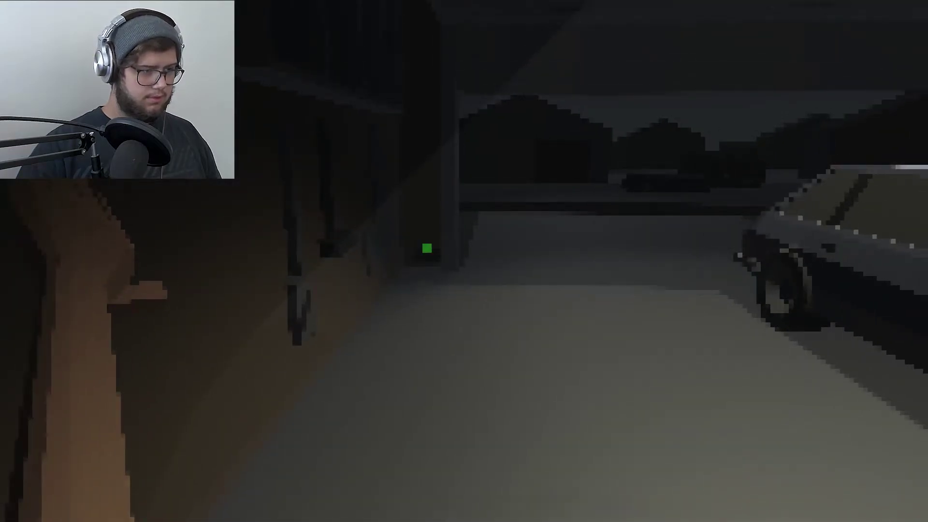
Step: Stow the wooden object and walk toward the car in the dark garage
{"action": "key", "text": "w"}
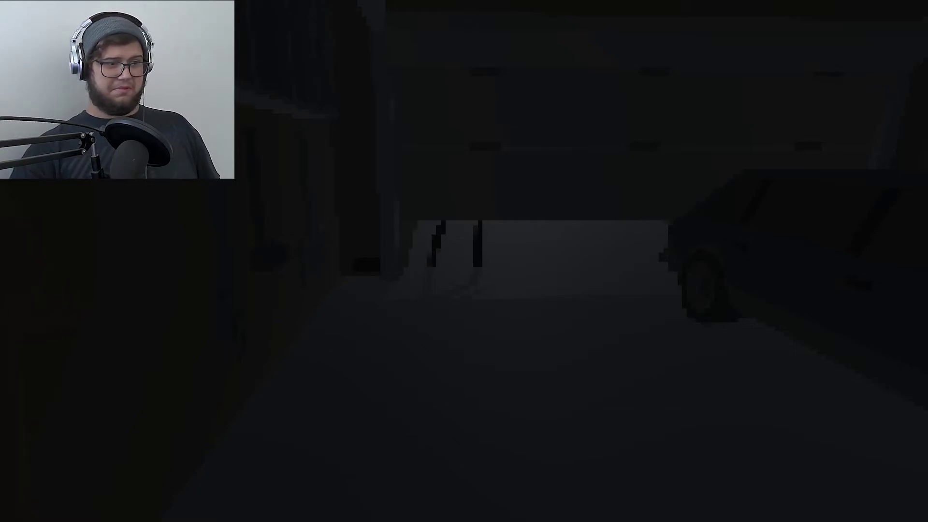
Step: Turn on the flashlight to light up the garage and reveal the car
{"action": "key", "text": "f"}
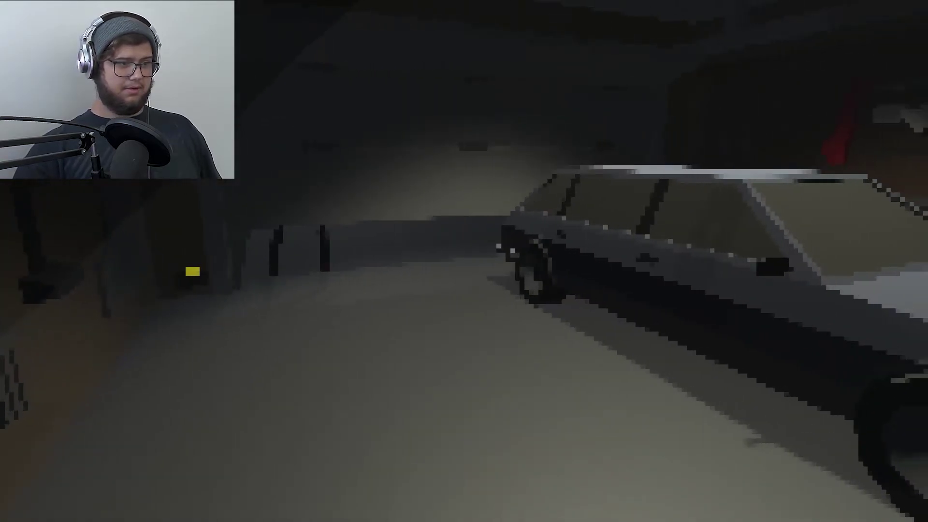